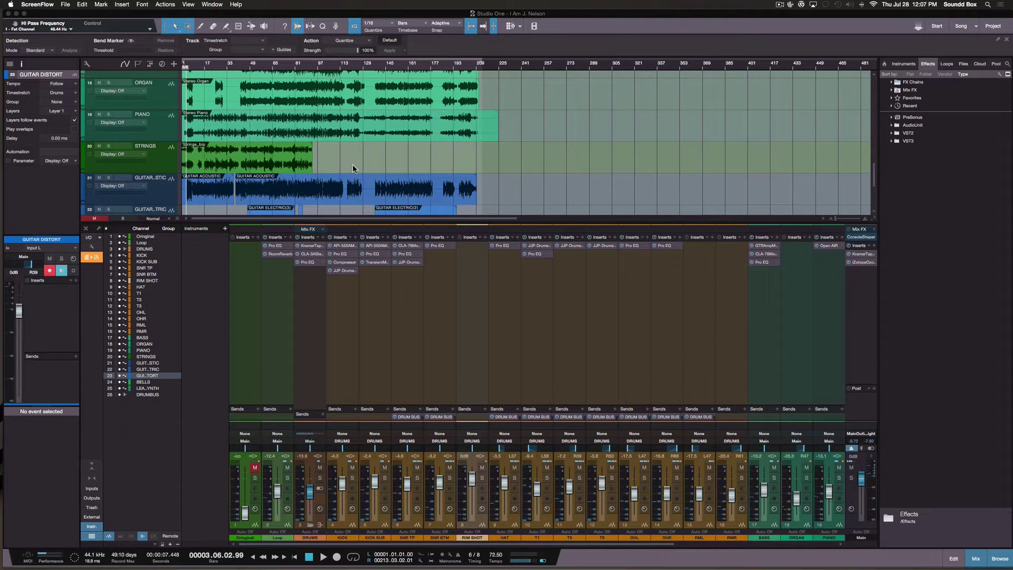
# Open the Performance Monitor to see CPU load per plugin
pyautogui.scroll(6, 353, 166)
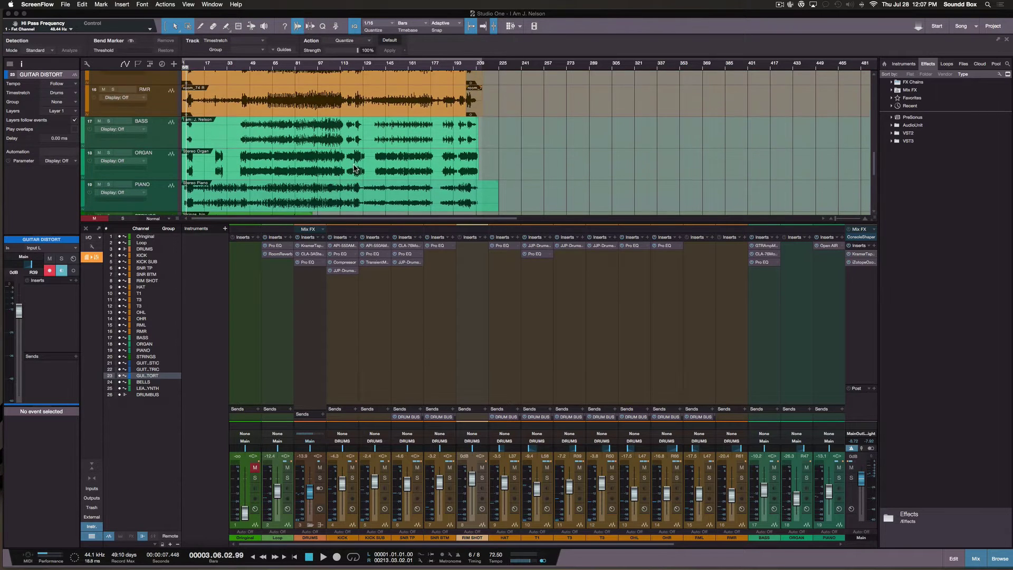
pyautogui.scroll(10, 266, 139)
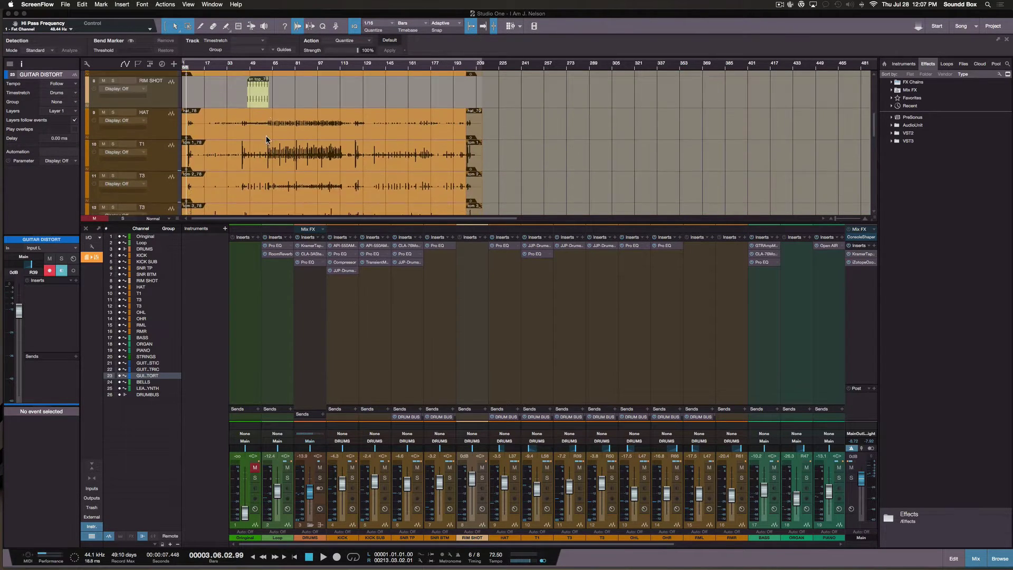
pyautogui.scroll(-4, 266, 140)
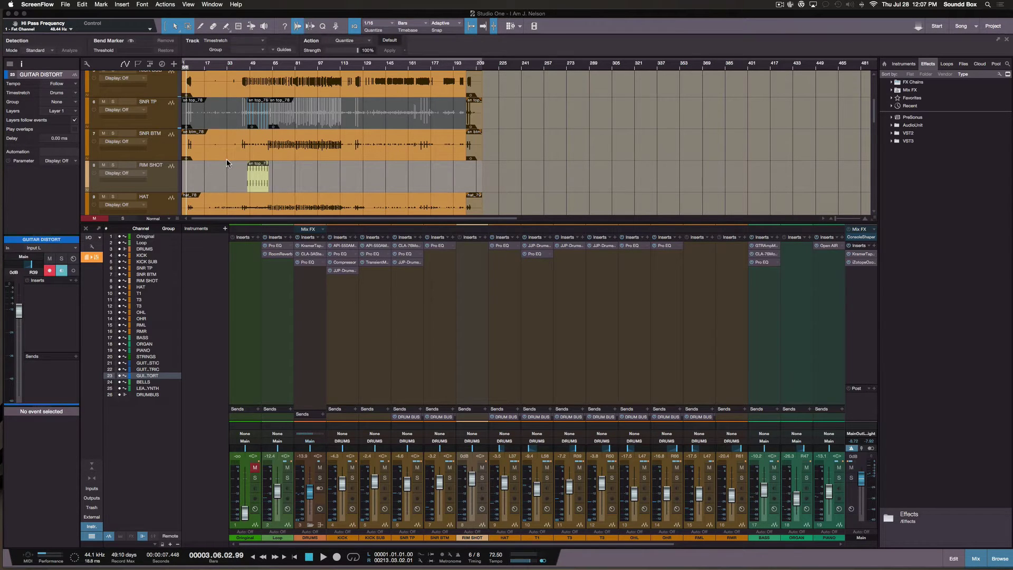
pyautogui.scroll(-3, 227, 175)
pyautogui.scroll(-9, 226, 174)
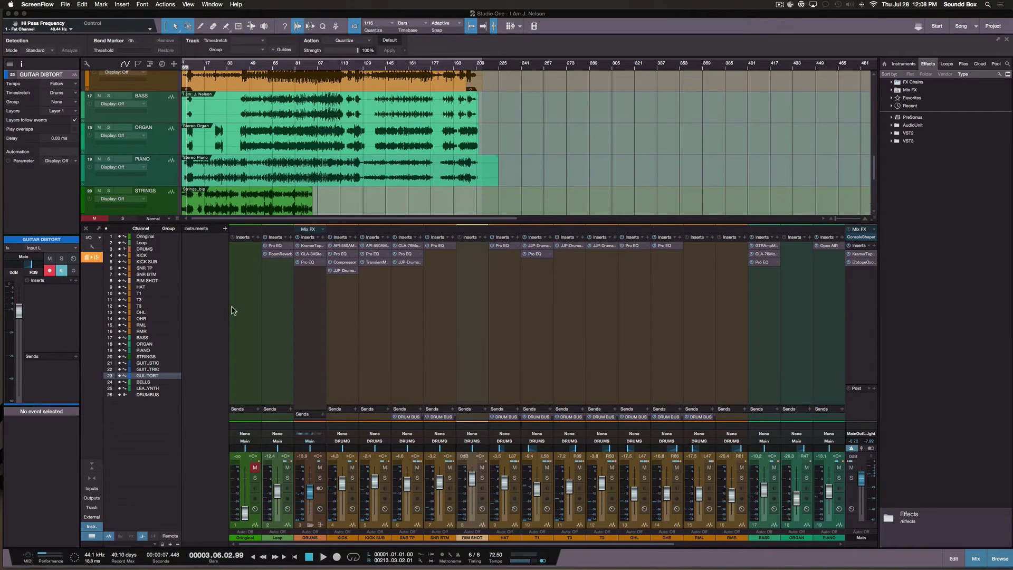
pyautogui.click(43, 559)
pyautogui.click(43, 560)
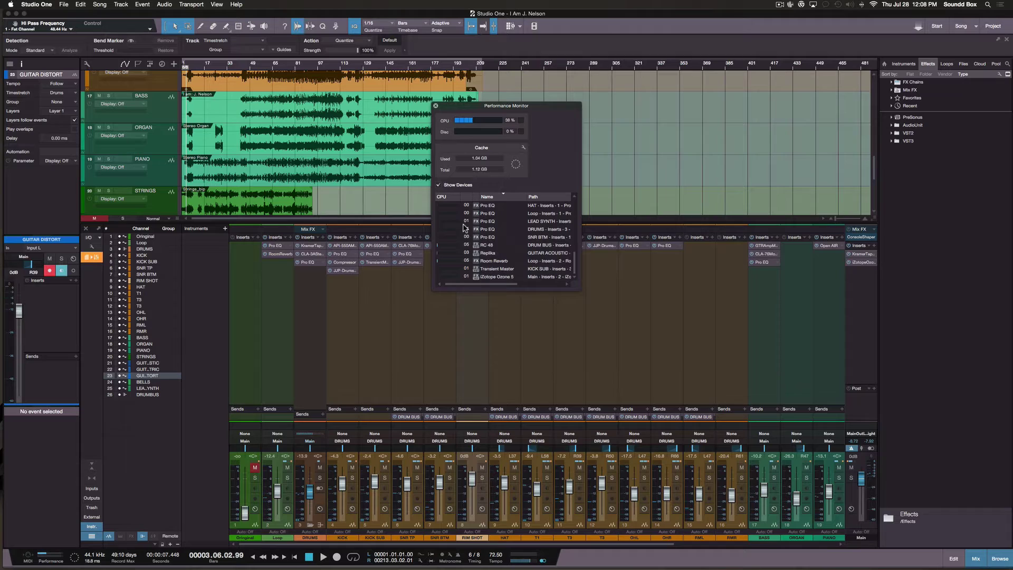
# Review the per-plugin device load list and move the monitor to the right of the arrangement
pyautogui.scroll(10, 461, 227)
pyautogui.scroll(-8, 458, 228)
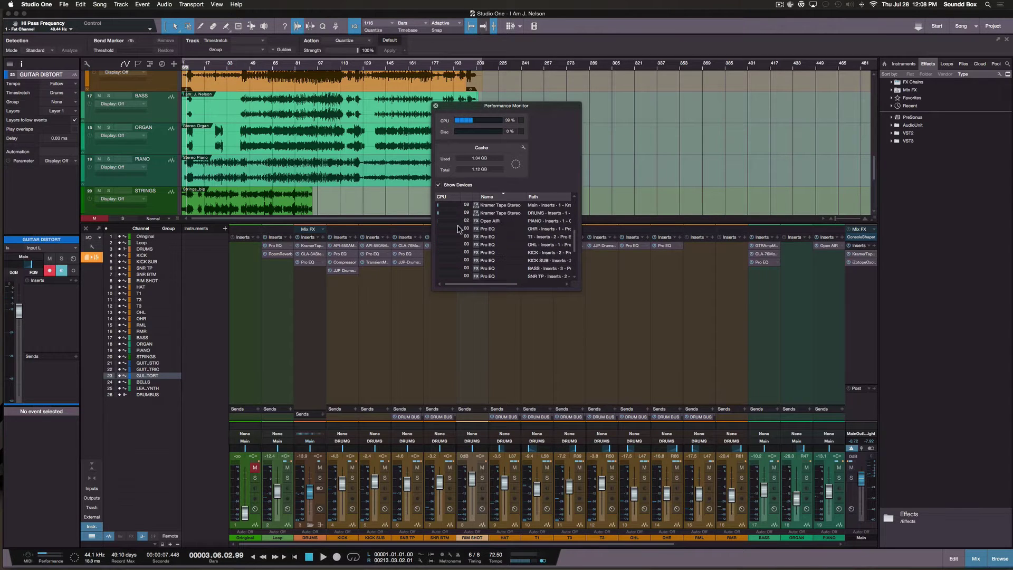
pyautogui.scroll(8, 458, 228)
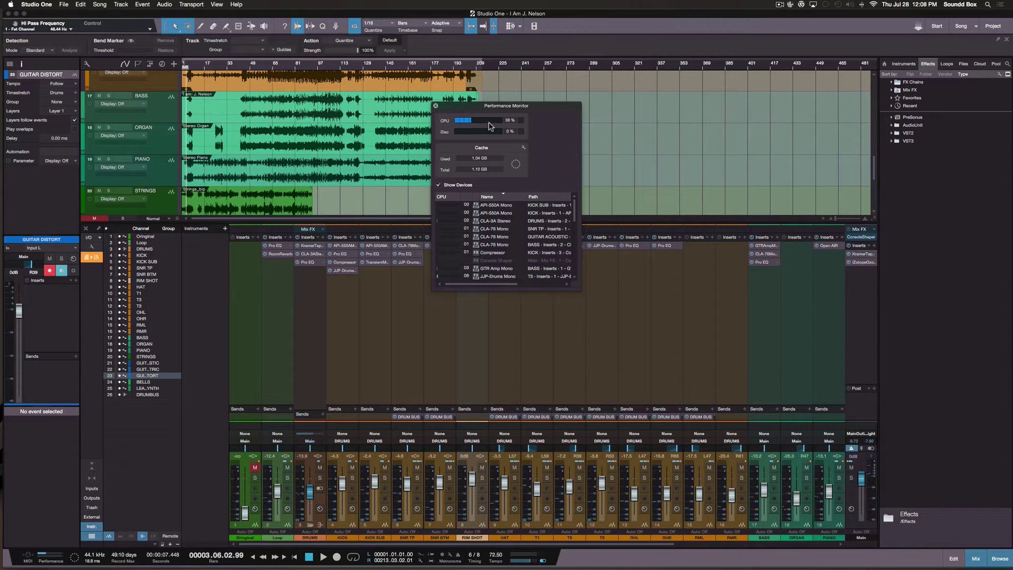
pyautogui.moveTo(467, 109); pyautogui.dragTo(647, 117)
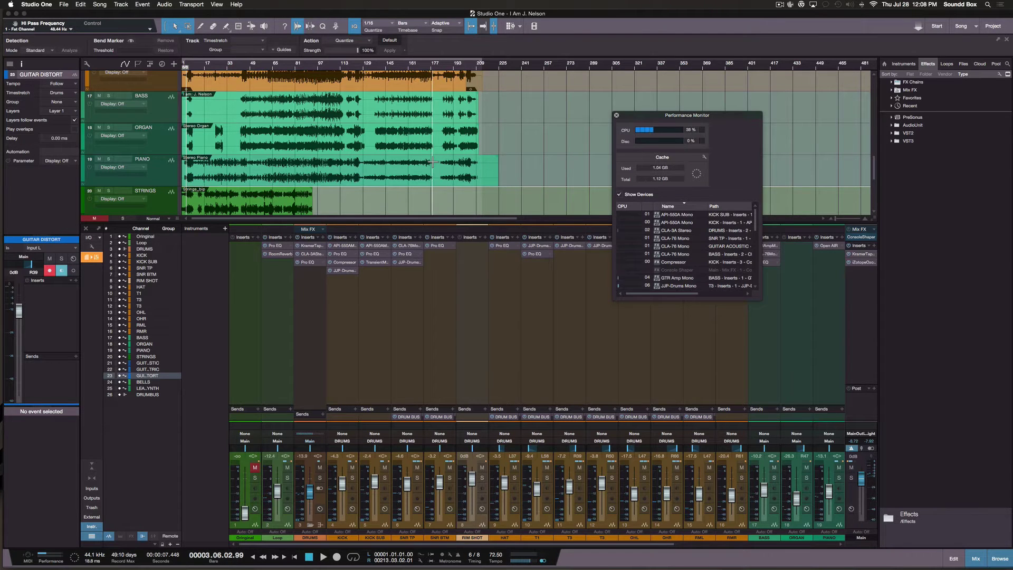
pyautogui.hscroll(6, 349, 304)
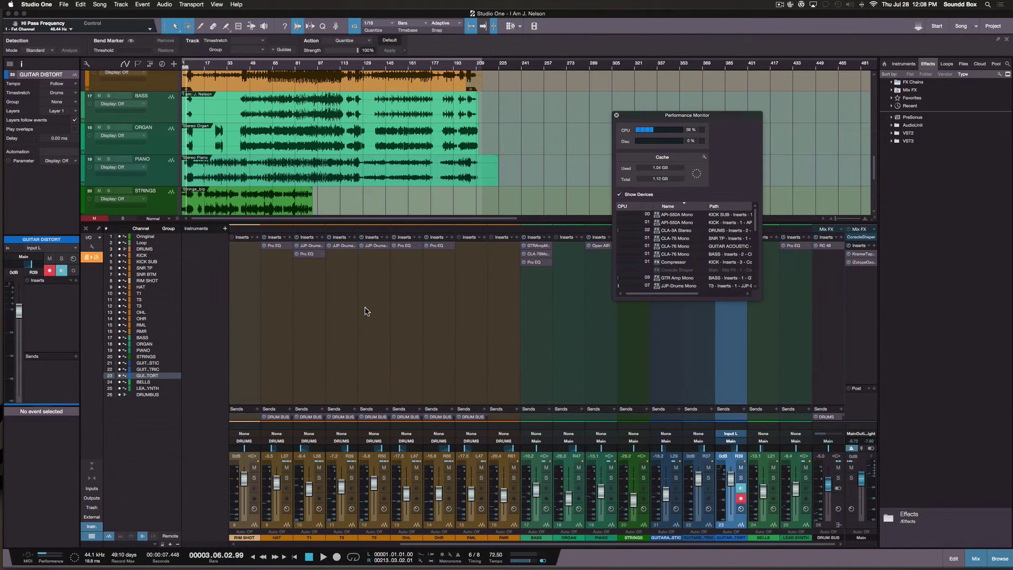
pyautogui.hscroll(-6, 365, 307)
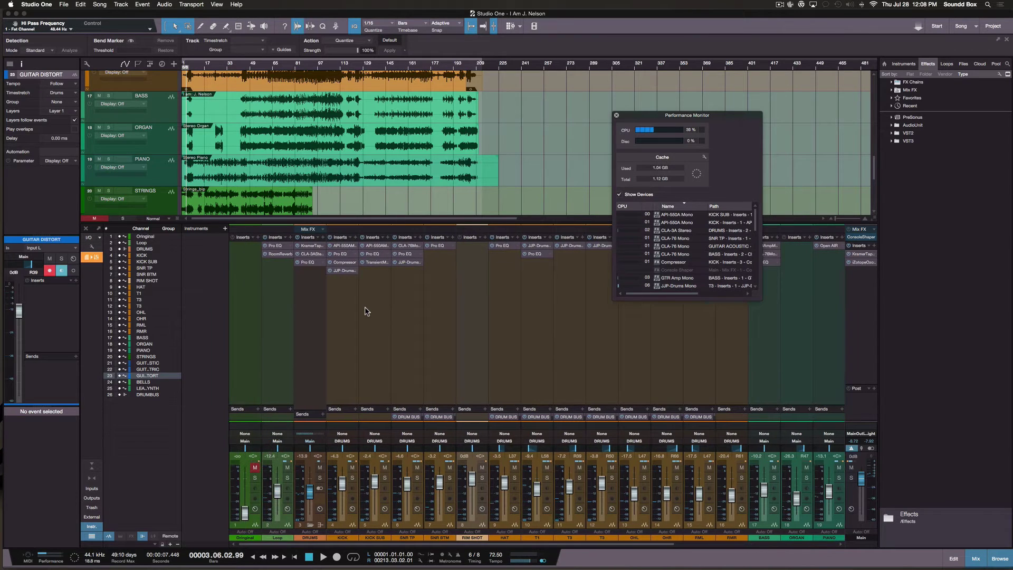
pyautogui.hscroll(6, 365, 306)
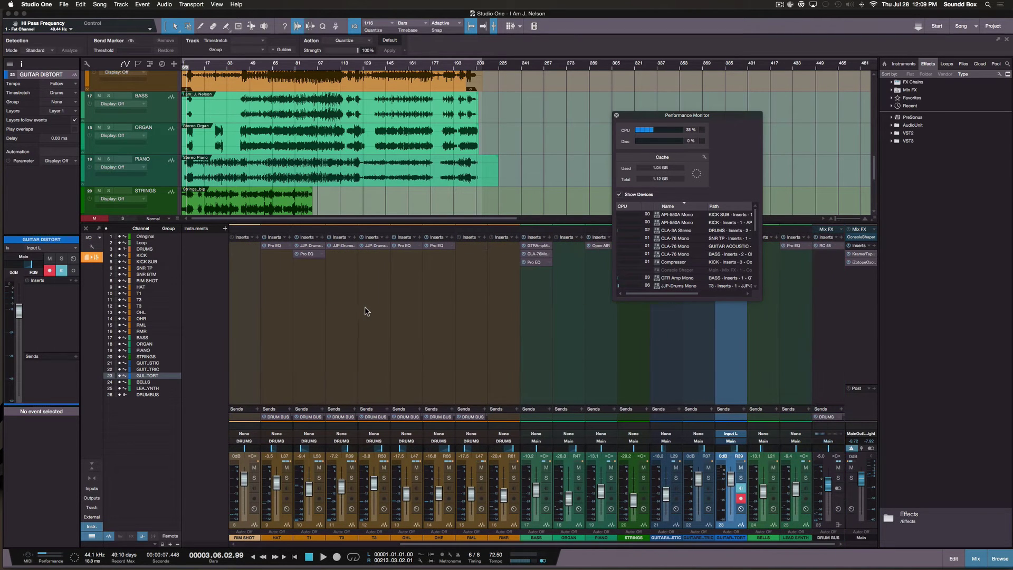
pyautogui.press('space')
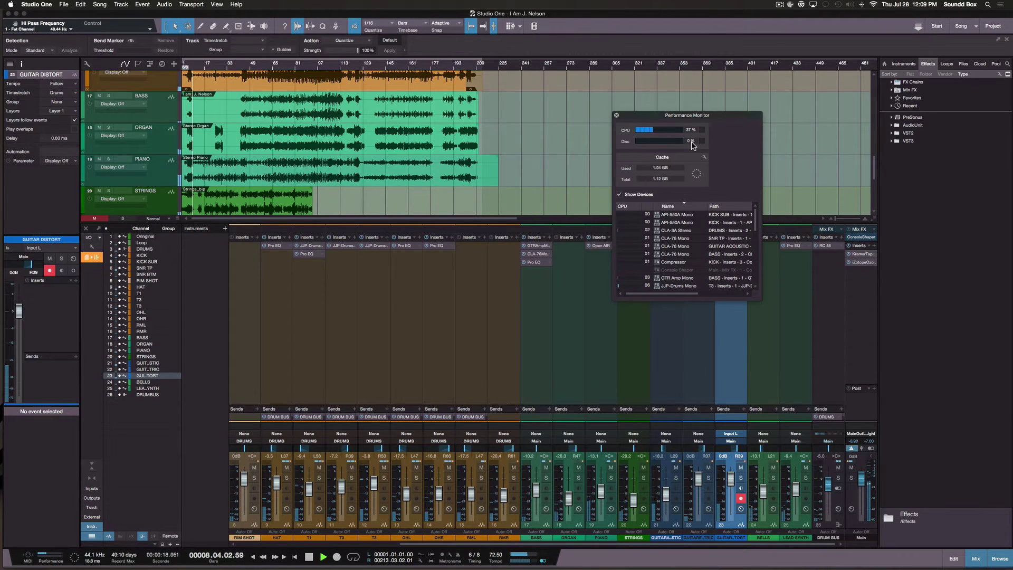
pyautogui.press('space')
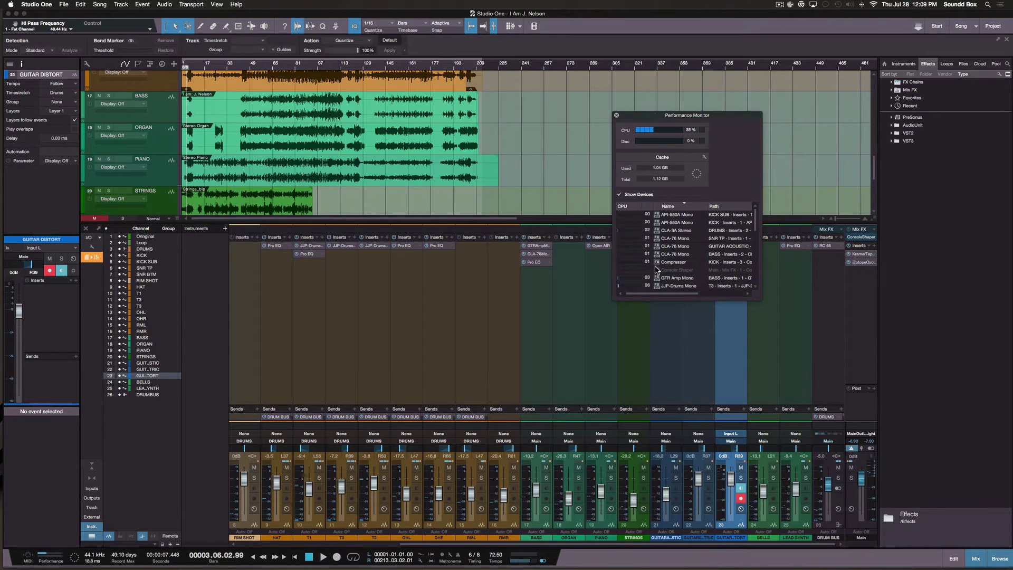
pyautogui.scroll(-10, 638, 256)
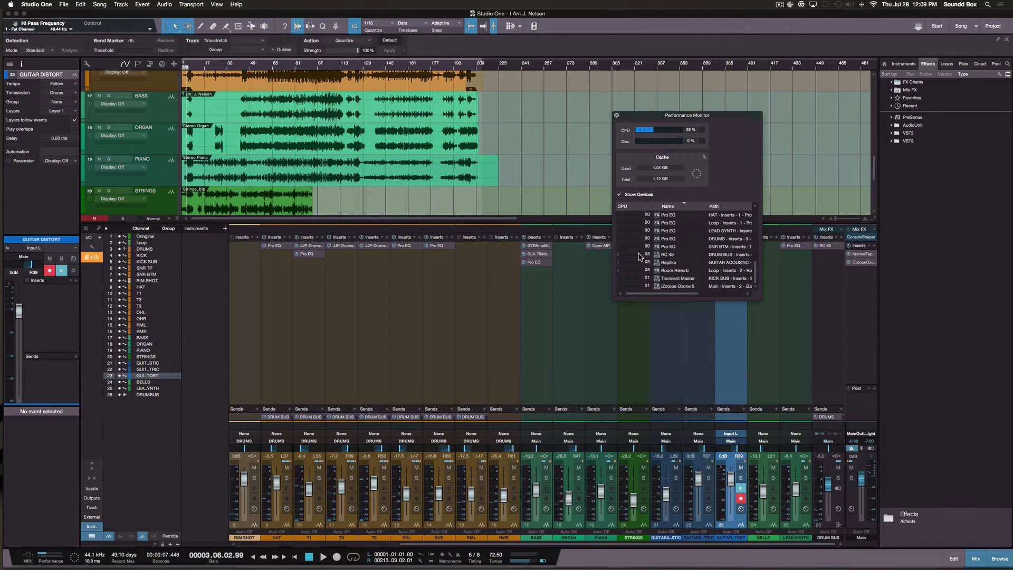
pyautogui.scroll(10, 638, 254)
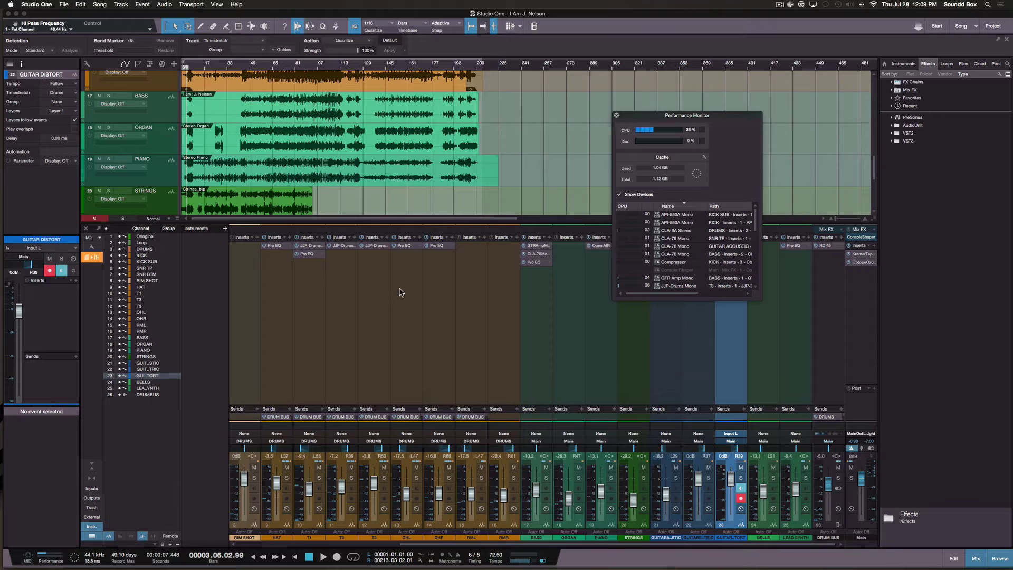
pyautogui.hscroll(-5, 398, 314)
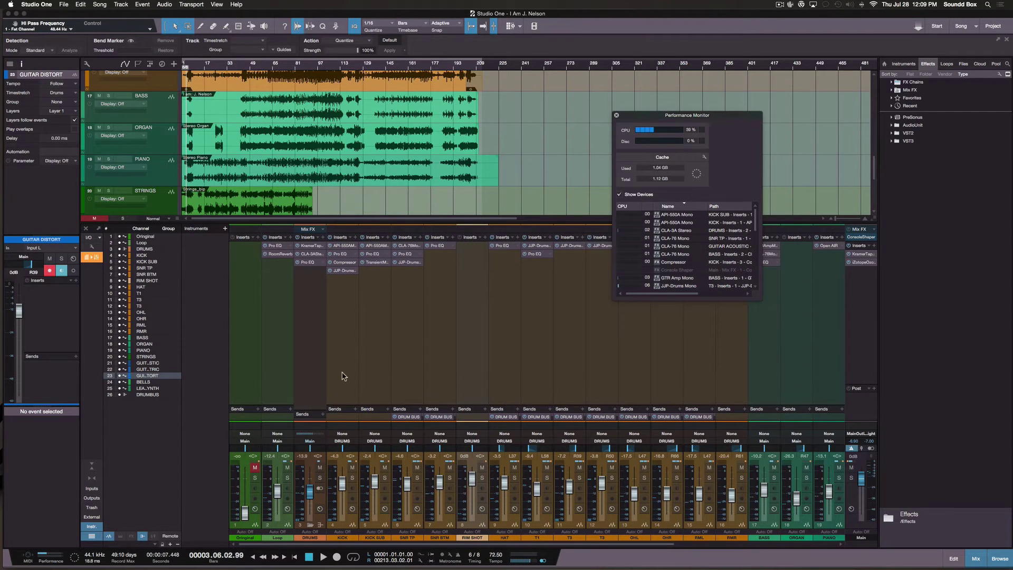
# Select the KICK channel and choose Track > Transform > Transform to Rendered Audio
pyautogui.click(341, 346)
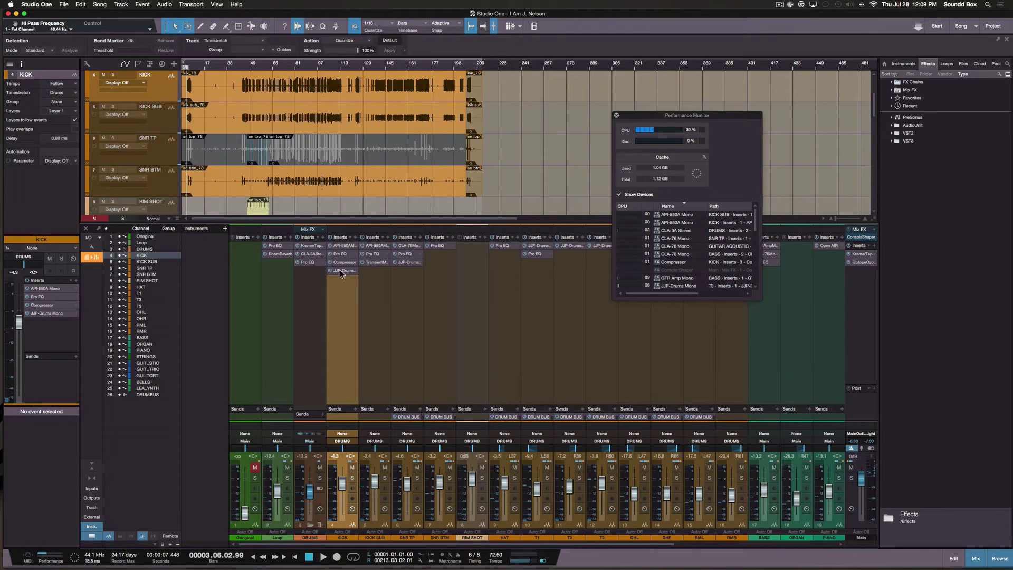
pyautogui.click(167, 6)
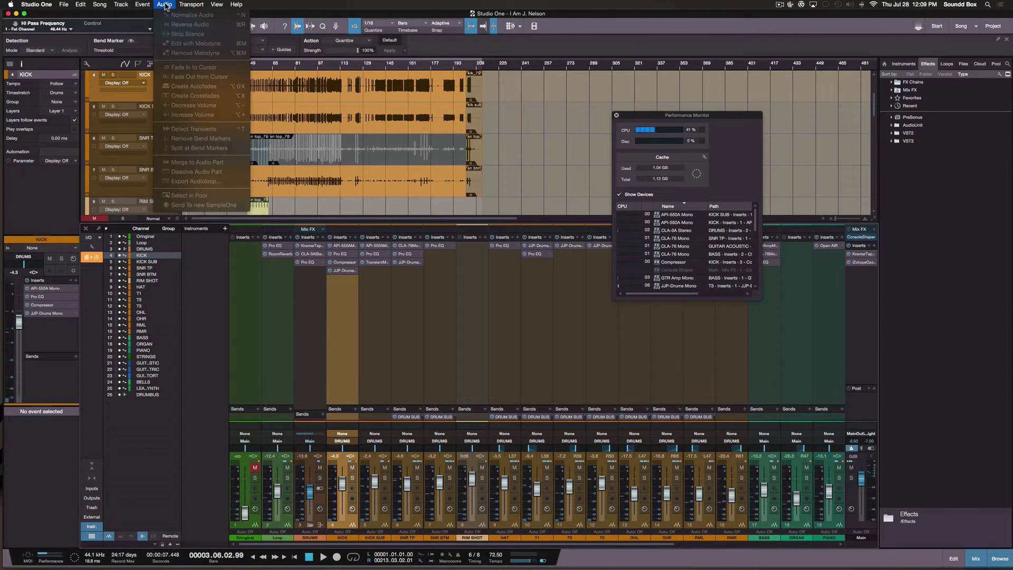
pyautogui.moveTo(121, 5)
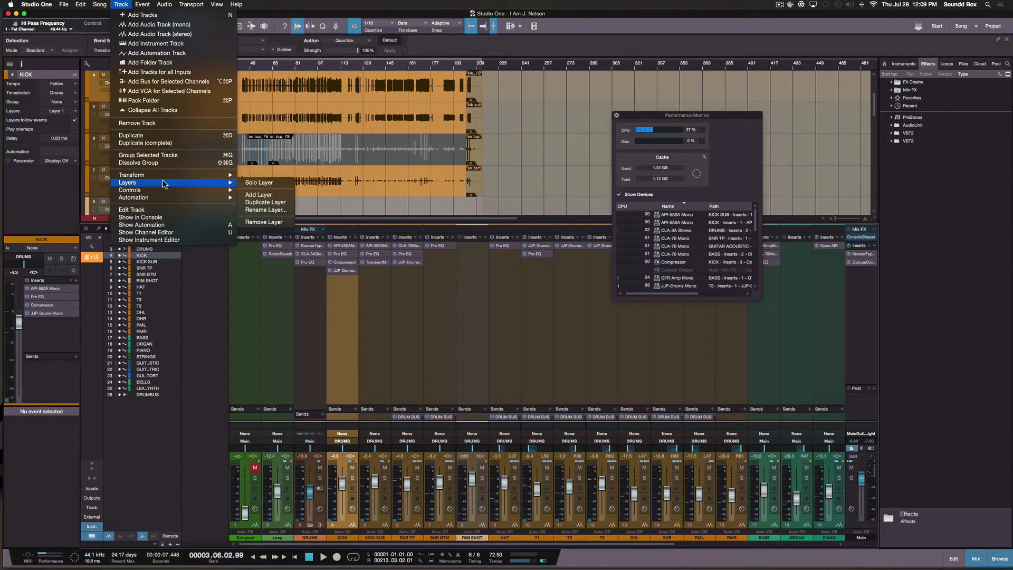
pyautogui.moveTo(158, 178)
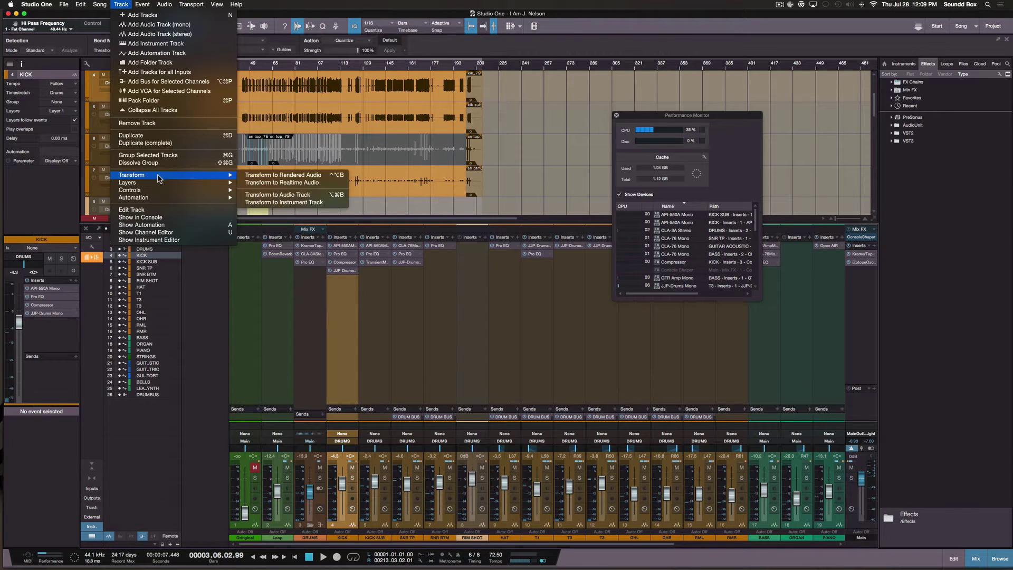
pyautogui.click(288, 177)
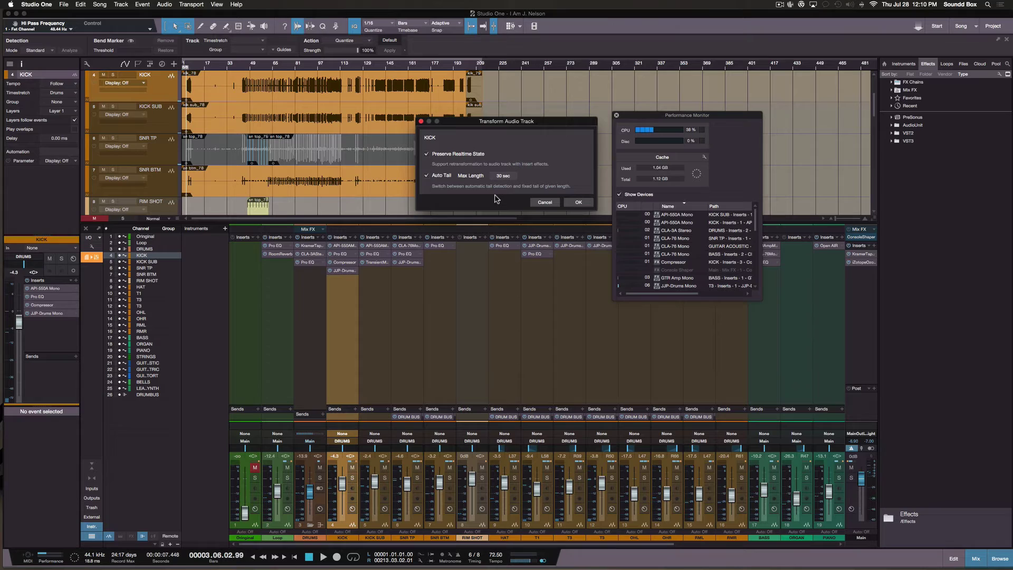
# Turn off Auto Tail and render KICK to audio with the fixed 30 sec tail
pyautogui.click(428, 176)
pyautogui.click(578, 203)
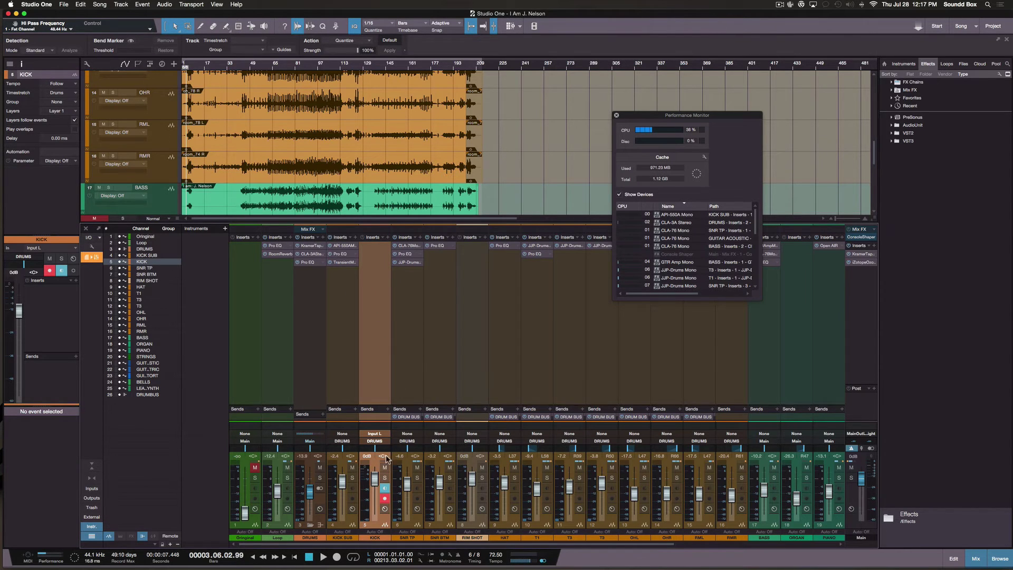
pyautogui.click(412, 523)
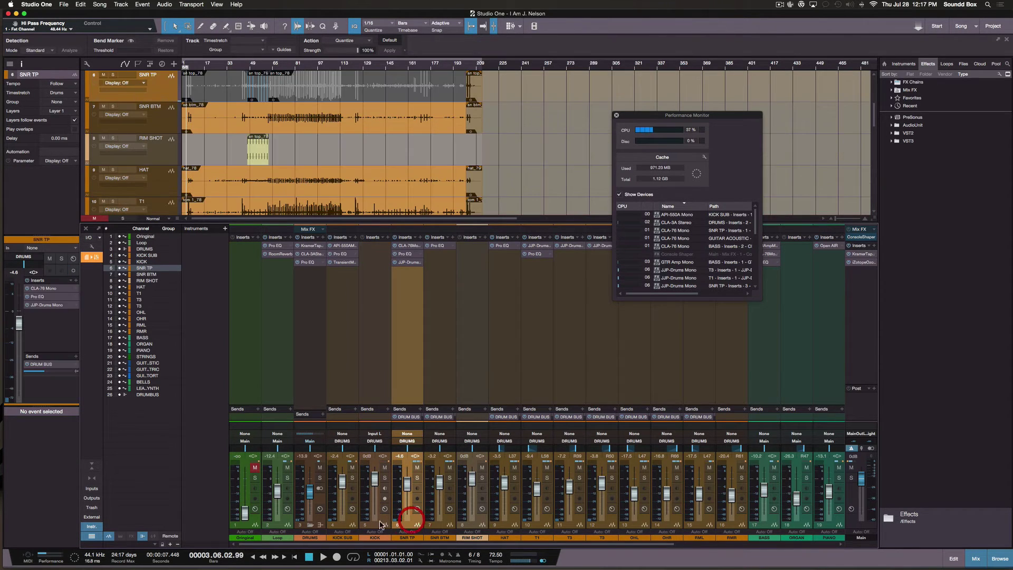
pyautogui.click(386, 523)
pyautogui.click(385, 487)
pyautogui.click(385, 477)
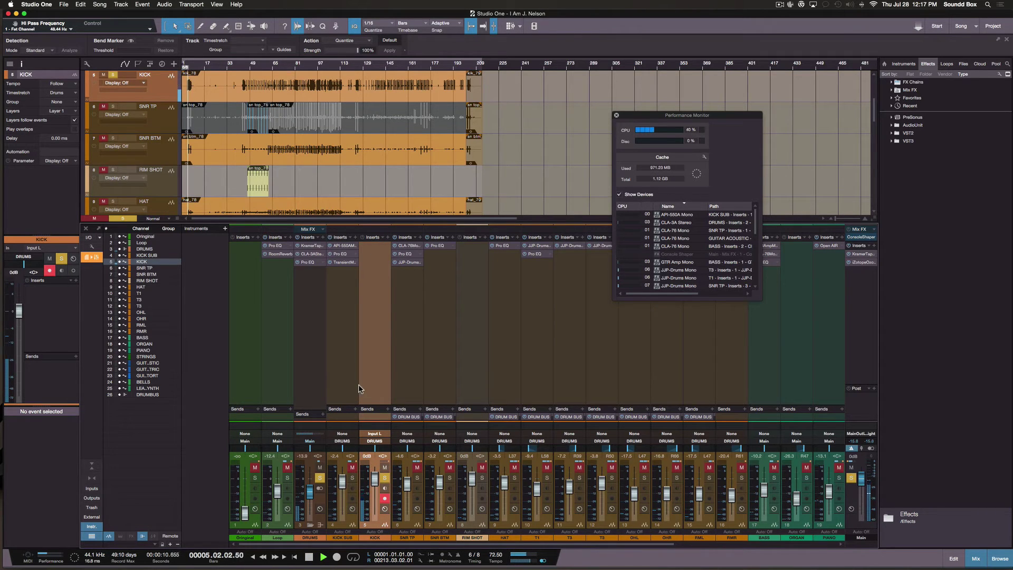
pyautogui.click(384, 478)
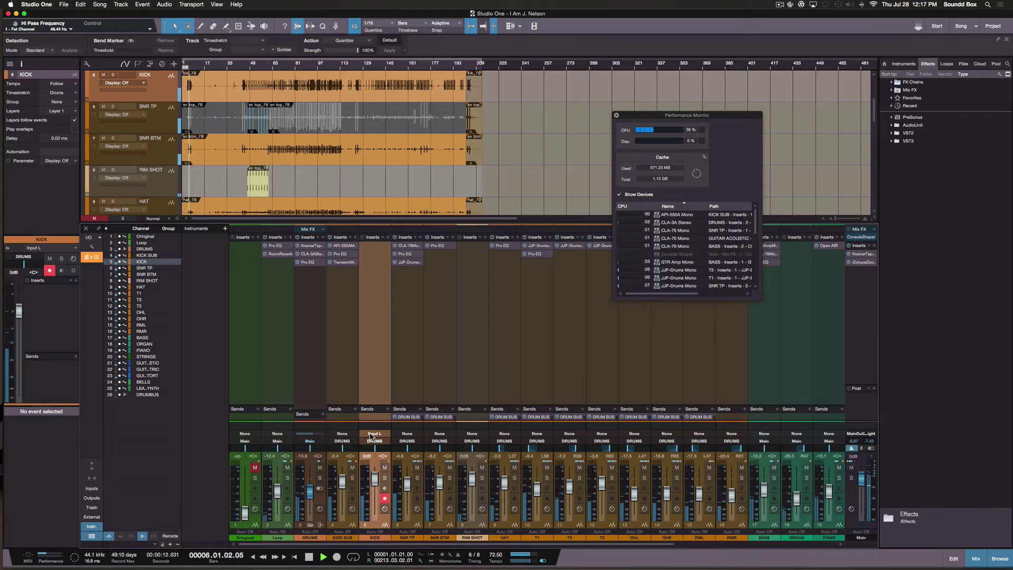
pyautogui.press('space')
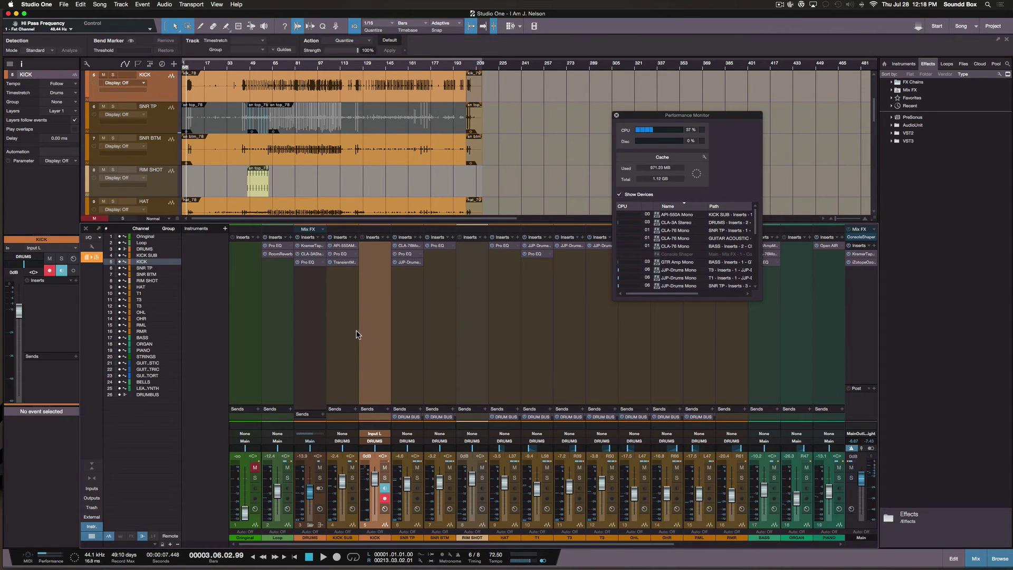
# Choose Transform to Realtime Audio from the KICK track header's context menu
pyautogui.click(167, 92)
pyautogui.rightClick(166, 92)
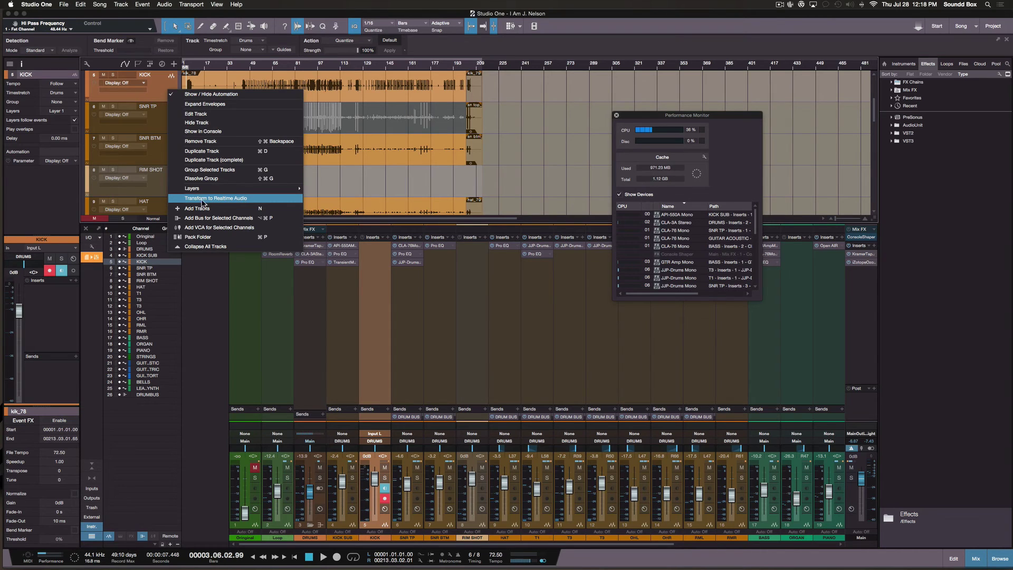
pyautogui.click(244, 198)
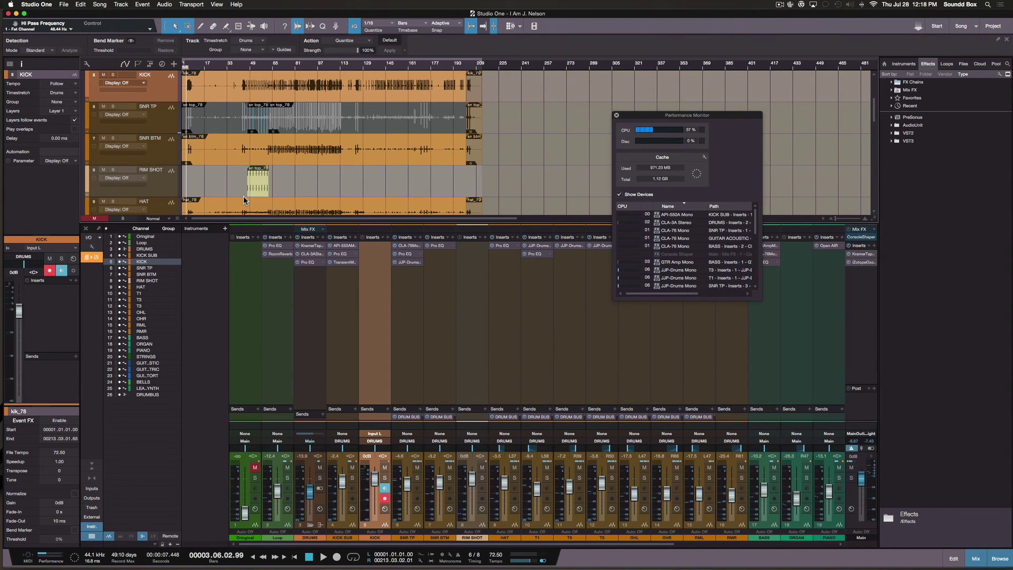
pyautogui.click(413, 313)
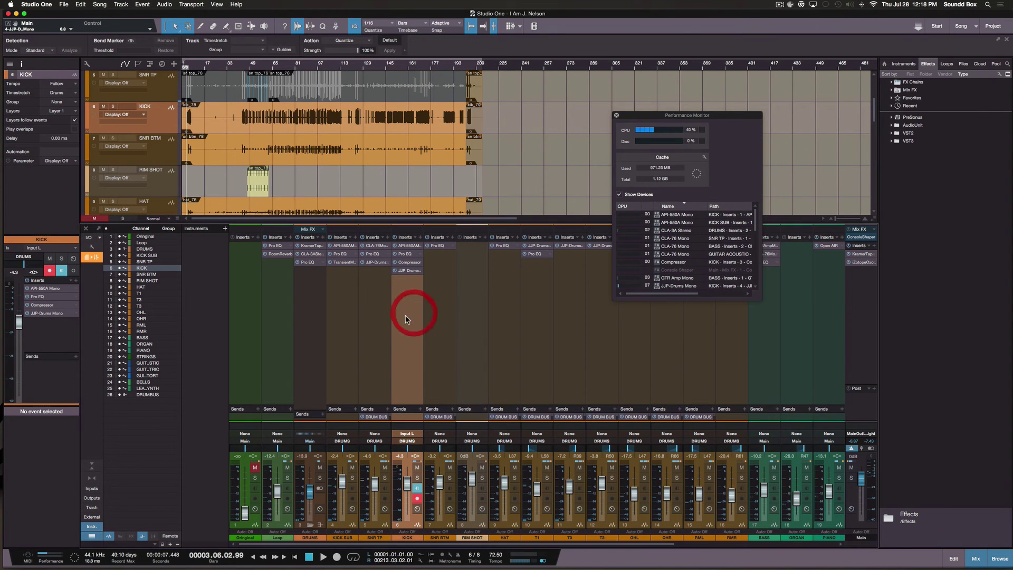
pyautogui.click(410, 271)
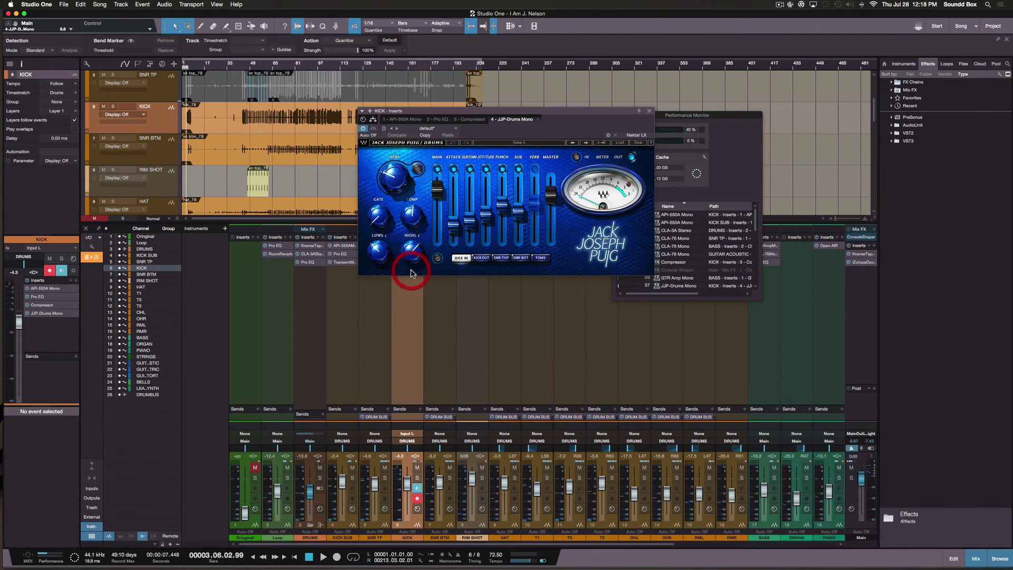
pyautogui.click(650, 111)
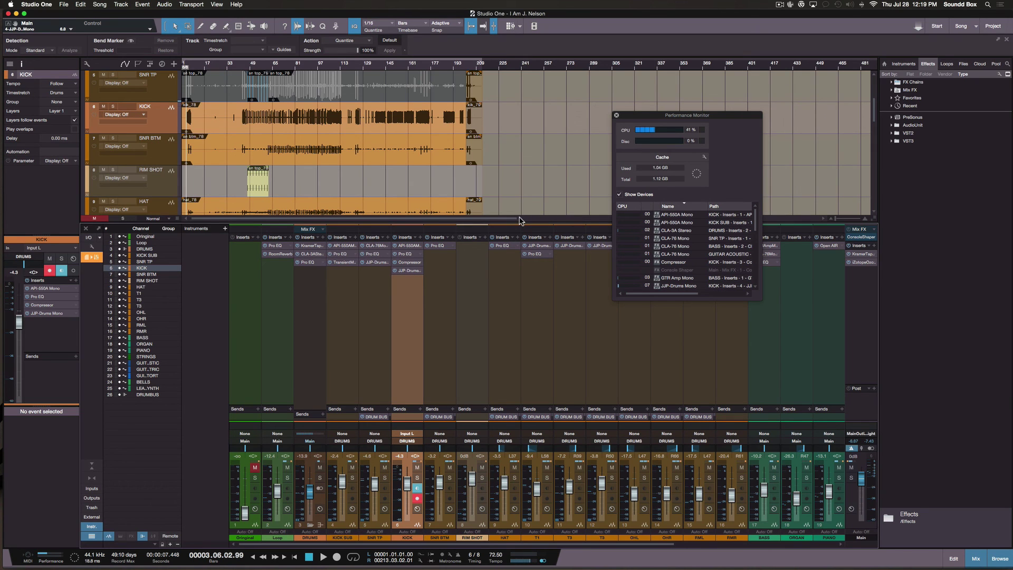
pyautogui.hscroll(2, 384, 230)
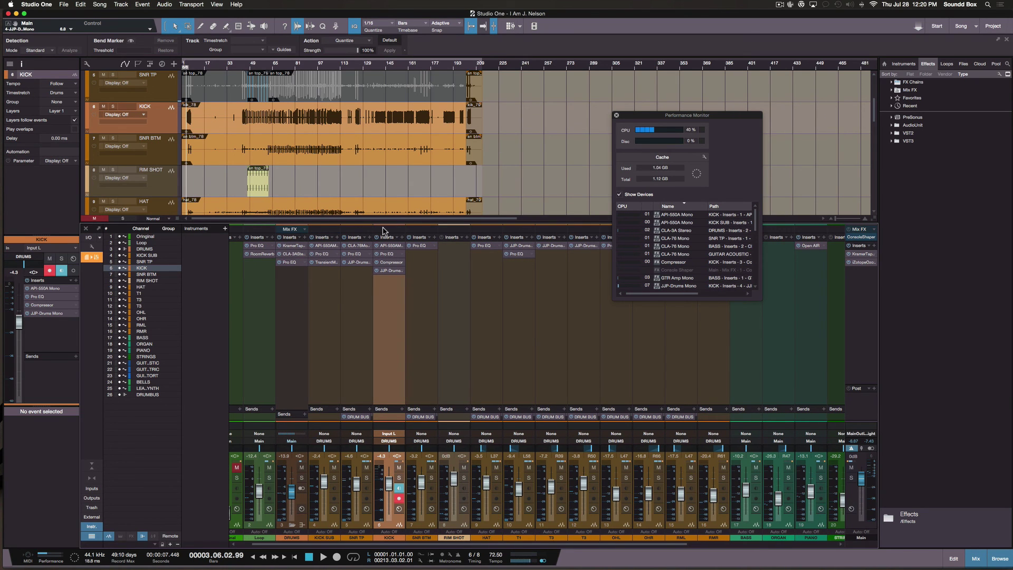